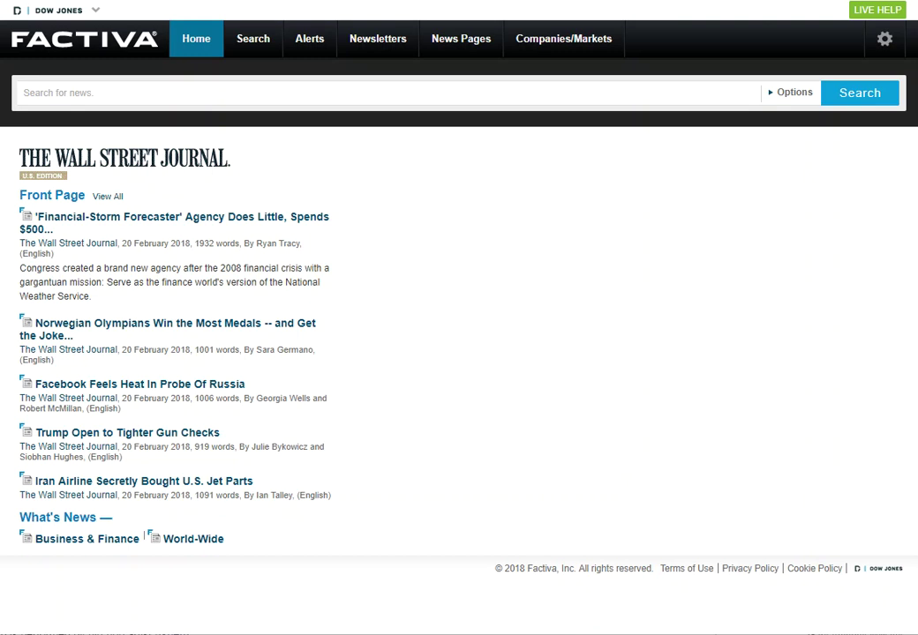
- Search for boondocks AND "cartoon network" across all sources and all dates
{"action": "left_click", "coordinate": [451, 85]}
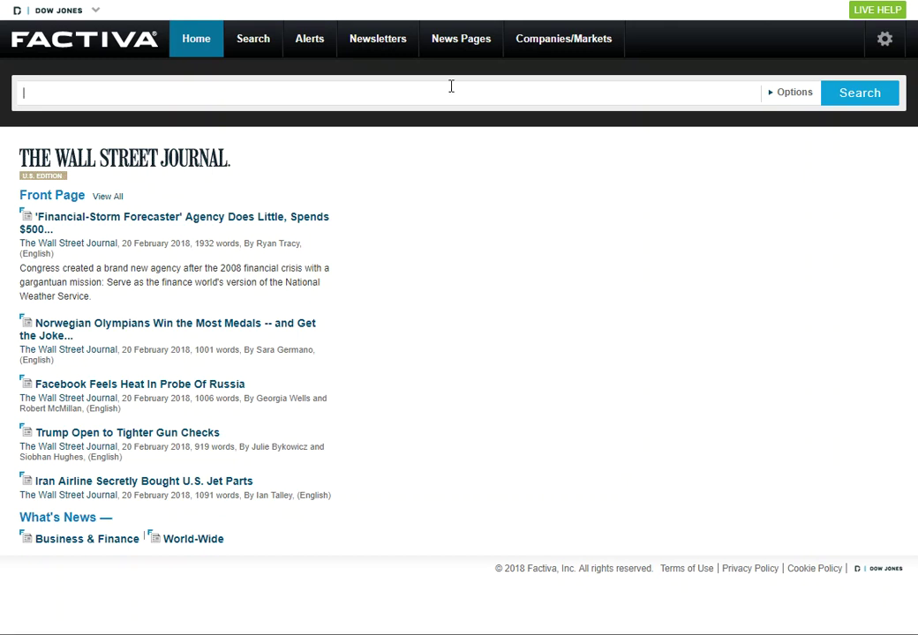
{"action": "type", "text": "bo"}
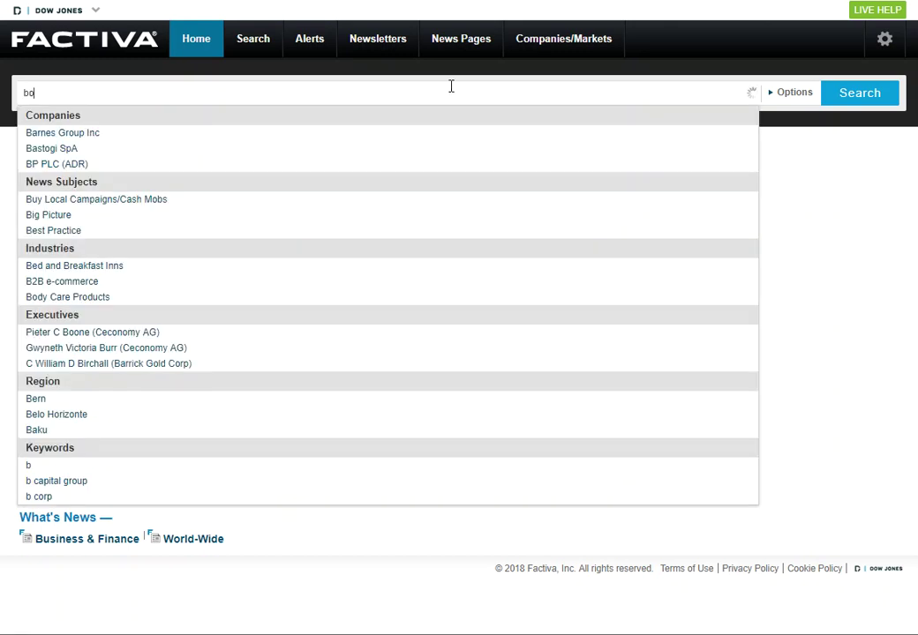
{"action": "type", "text": "oneocks"}
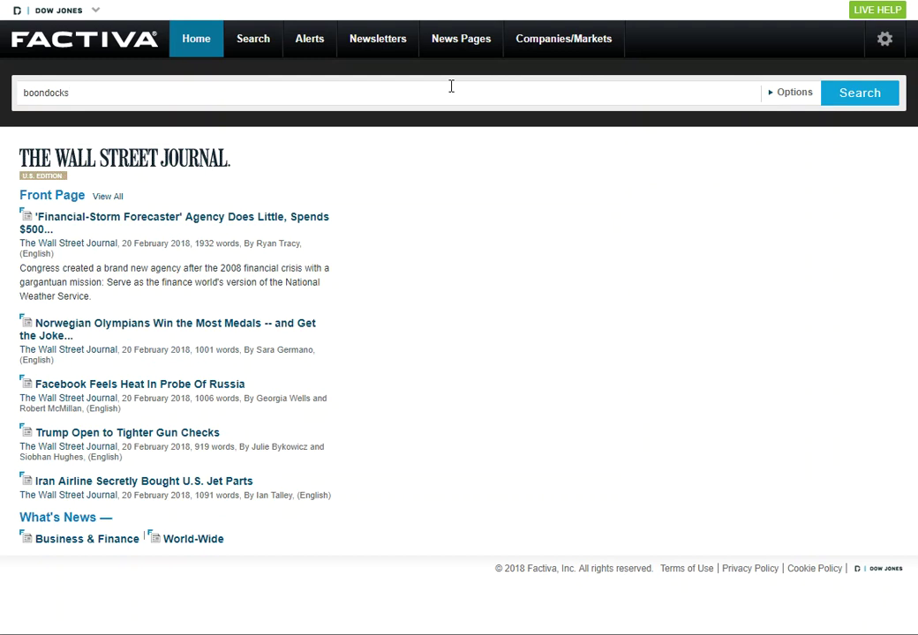
{"action": "type", "text": "AND \"cartoon network\""}
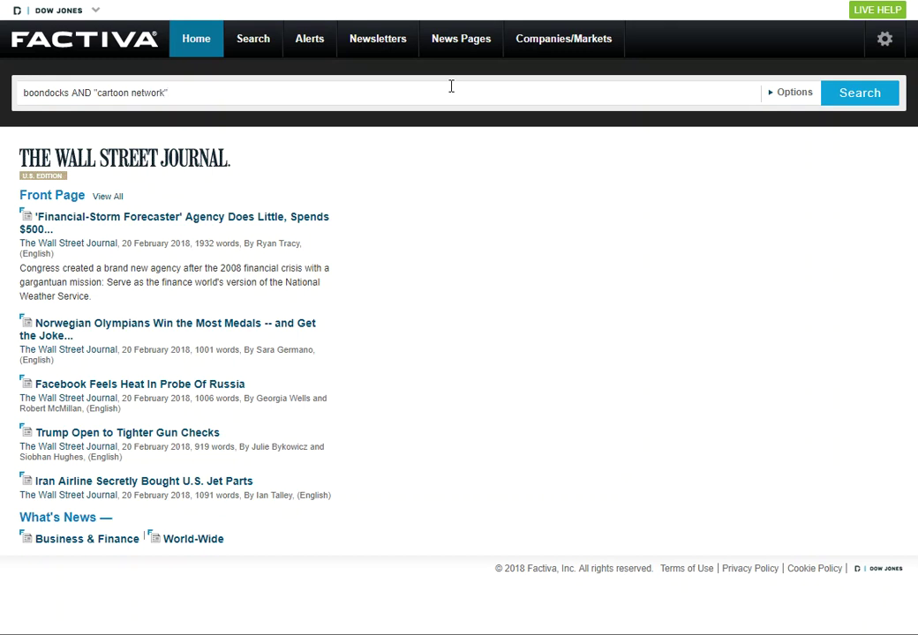
{"action": "left_click", "coordinate": [770, 98]}
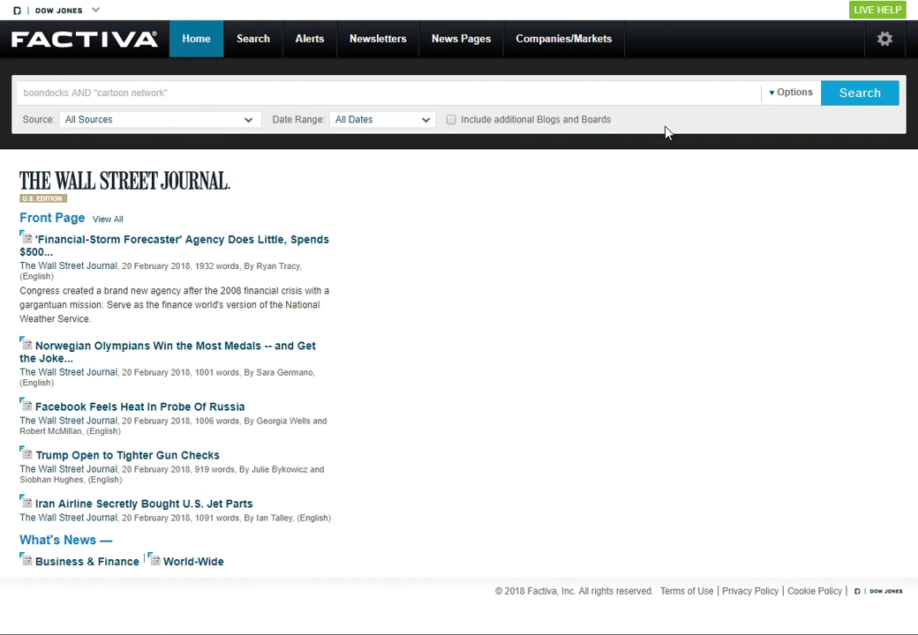
{"action": "left_click", "coordinate": [870, 102]}
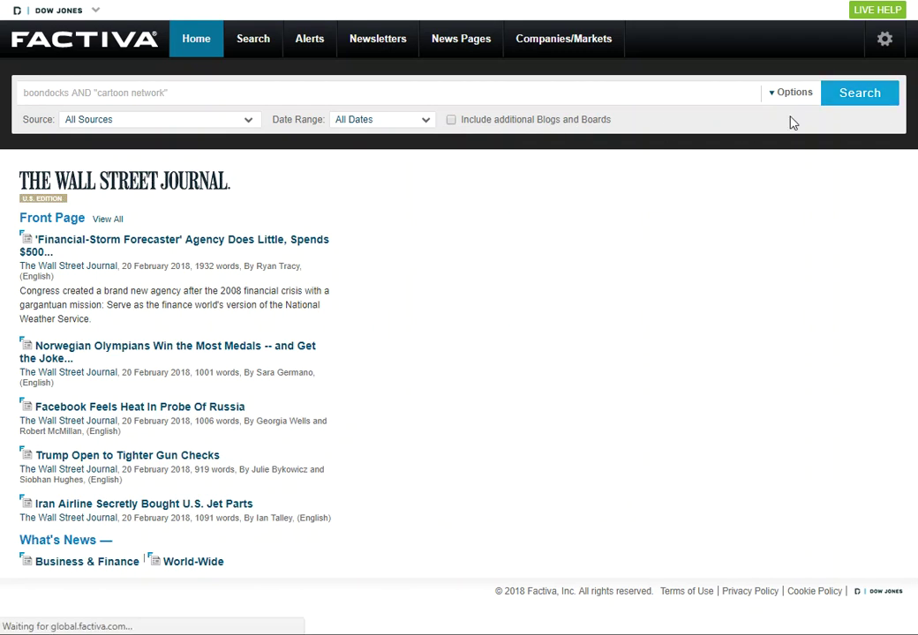
{"action": "mouse_move", "coordinate": [547, 77]}
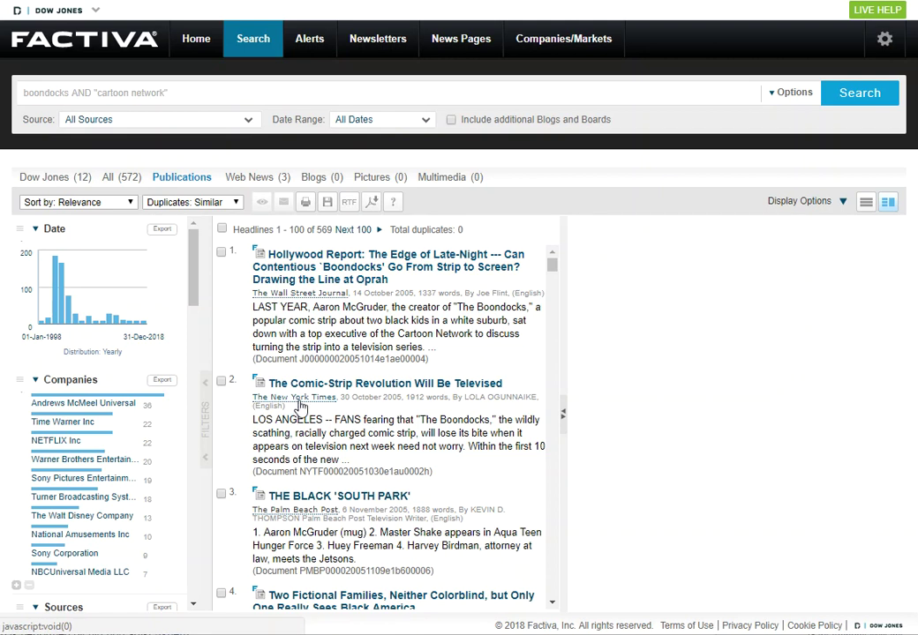
- Filter the results to articles dated 1 January 2005 to 31 December 2005
{"action": "left_click_drag", "start_coordinate": [340, 397], "coordinate": [401, 397]}
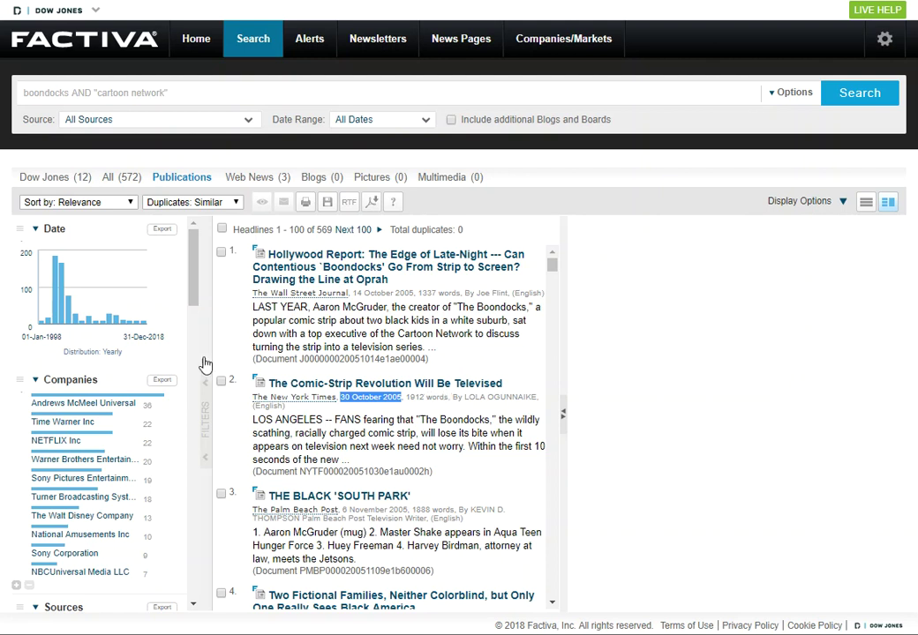
{"action": "mouse_move", "coordinate": [57, 308]}
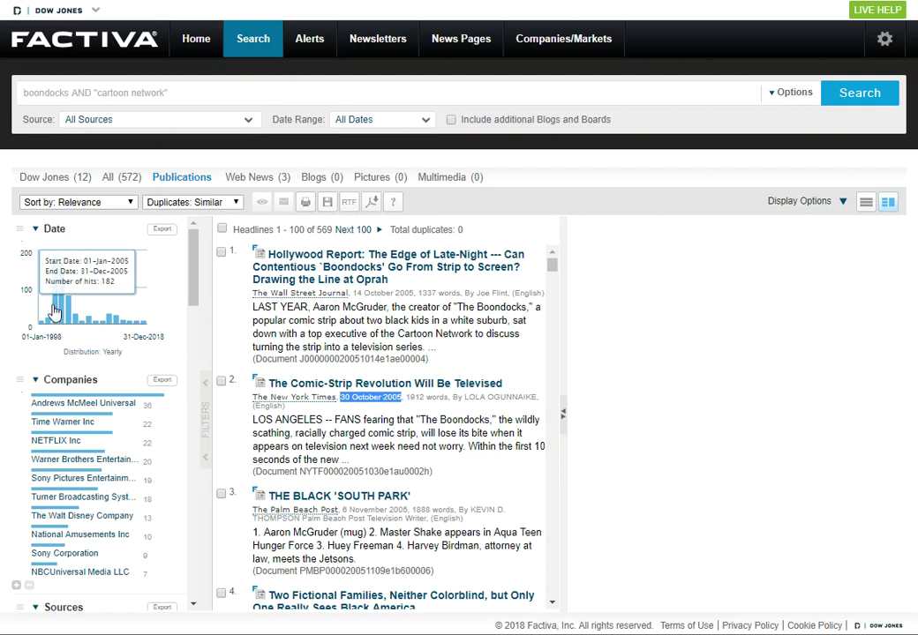
{"action": "left_click", "coordinate": [57, 310]}
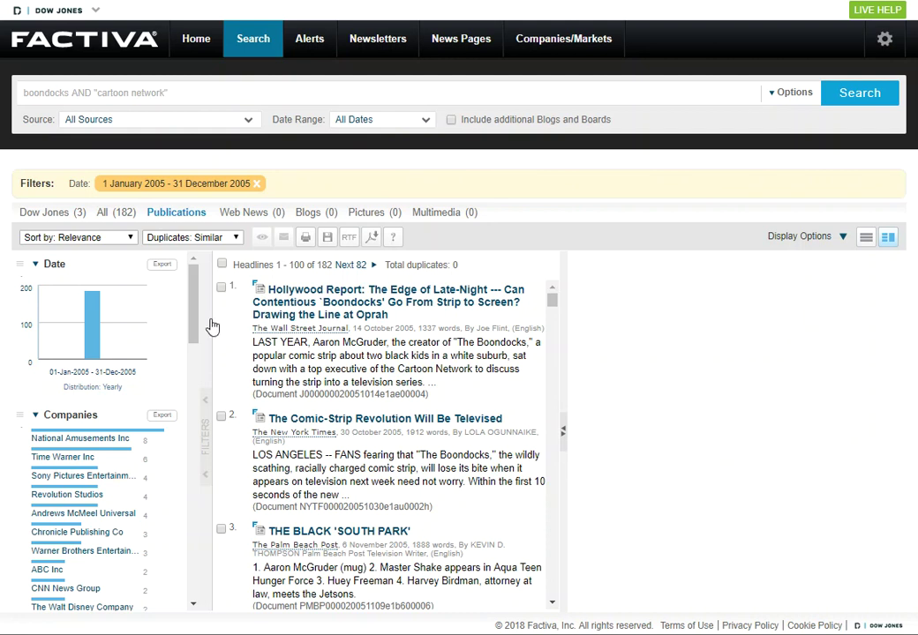
{"action": "left_click_drag", "start_coordinate": [194, 324], "coordinate": [197, 277]}
{"action": "left_click", "coordinate": [130, 238]}
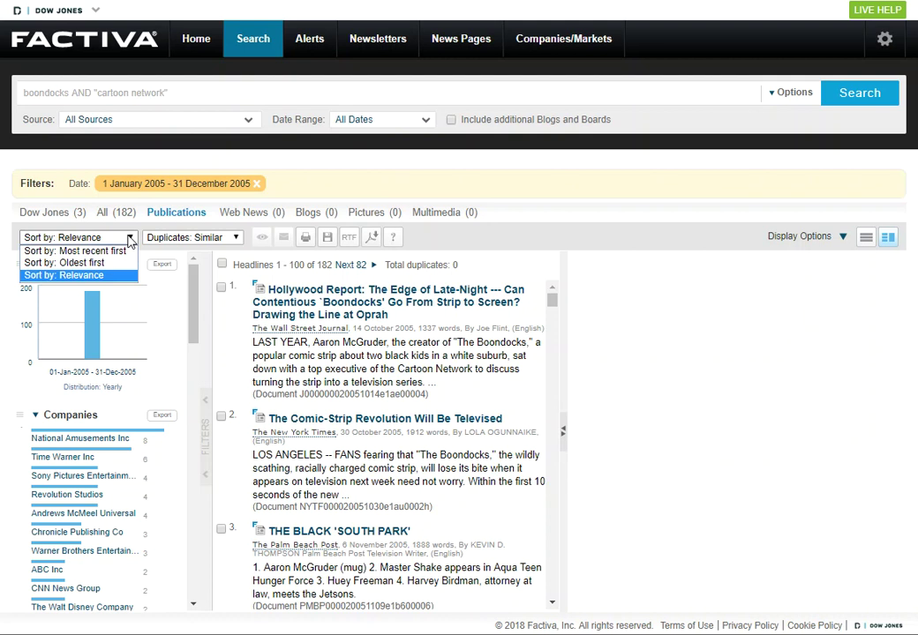
{"action": "left_click", "coordinate": [129, 240]}
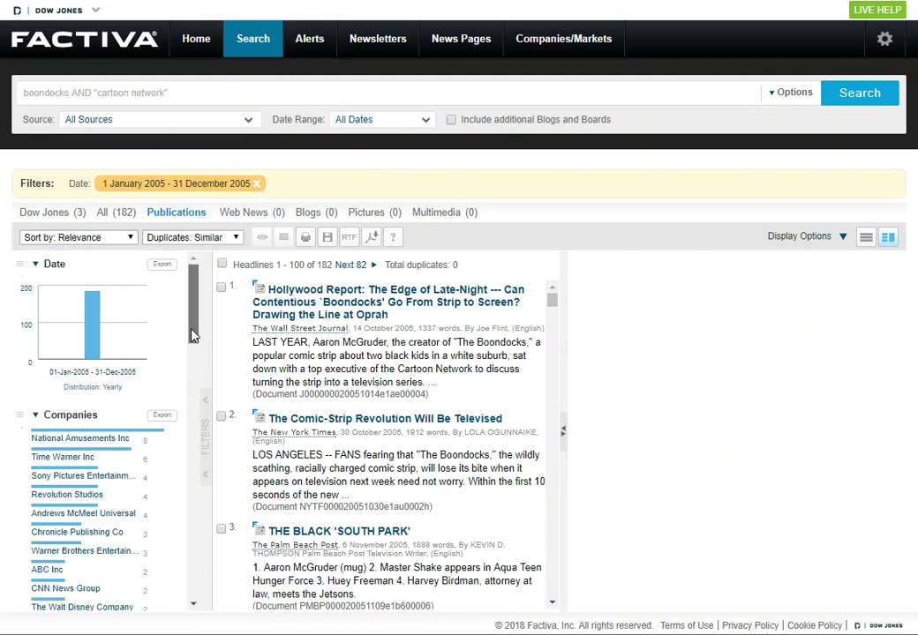
- Filter the 2005 results to the Television Program Production industry
{"action": "left_click_drag", "start_coordinate": [193, 330], "coordinate": [195, 414]}
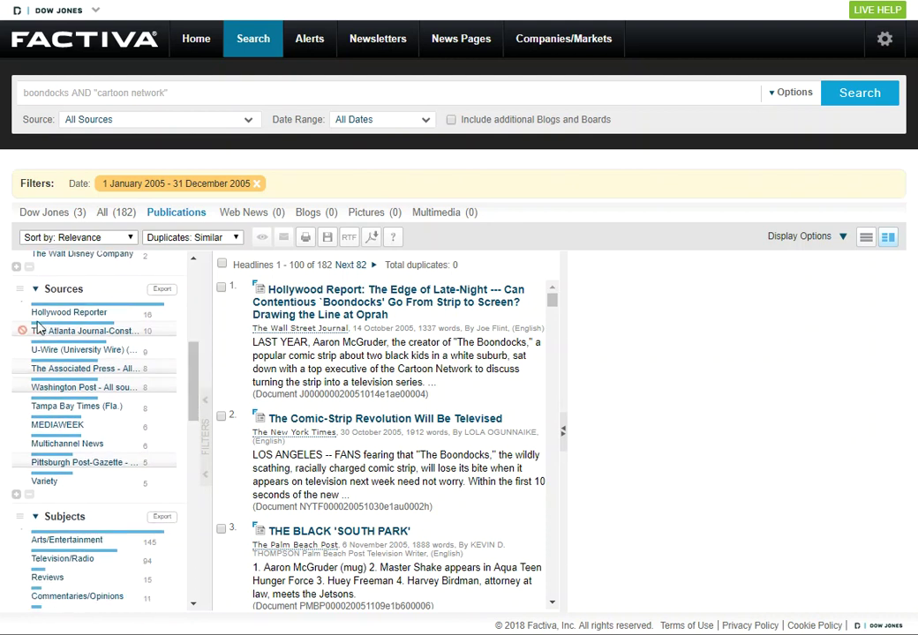
{"action": "mouse_move", "coordinate": [55, 321]}
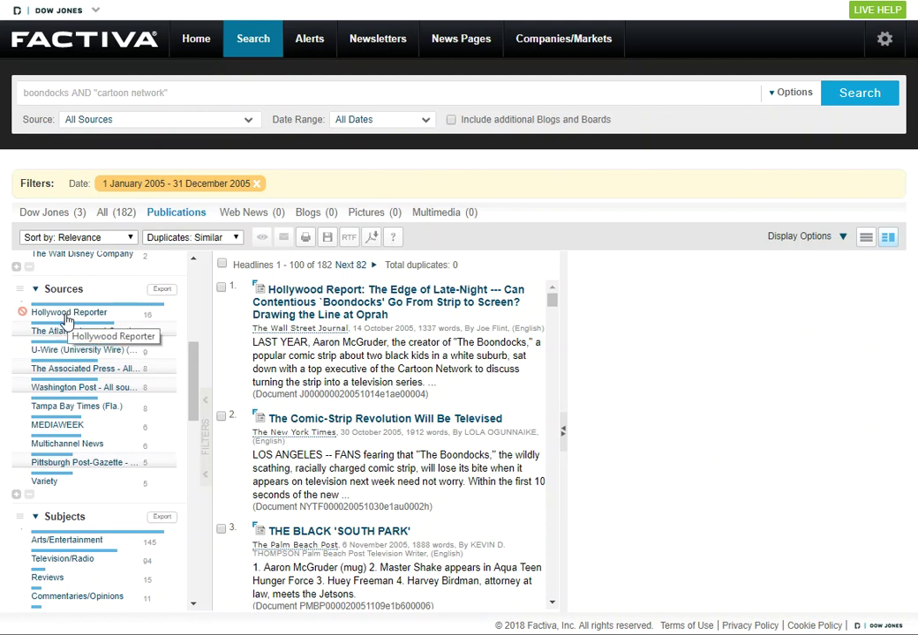
{"action": "left_click_drag", "start_coordinate": [194, 368], "coordinate": [186, 457]}
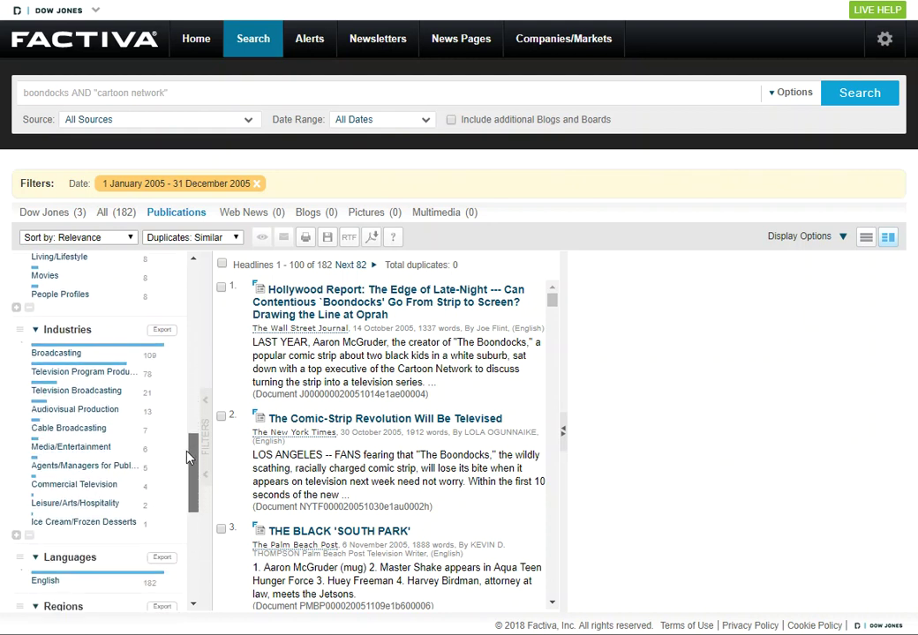
{"action": "left_click", "coordinate": [92, 378]}
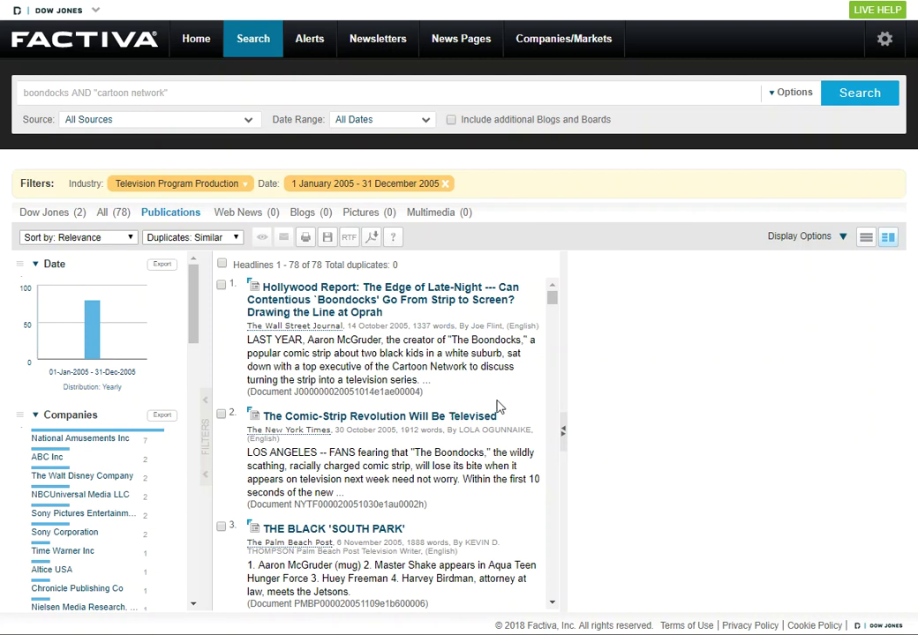
- Mark the articles "The Comic-Strip Revolution Will Be Televised" and "THE BLACK 'SOUTH PARK'" in the headline list
{"action": "scroll", "coordinate": [506, 407], "scroll_direction": "down", "scroll_amount": 3}
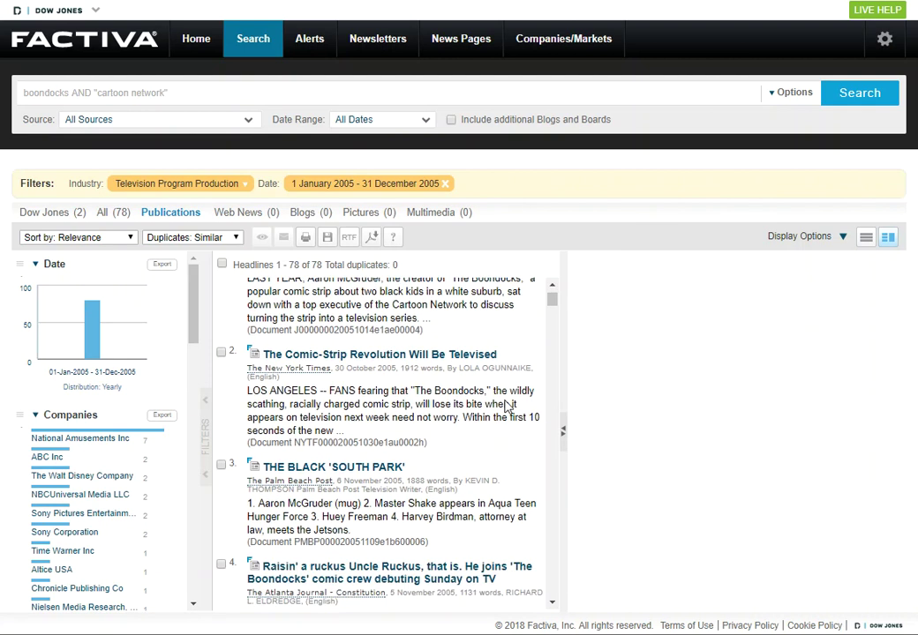
{"action": "scroll", "coordinate": [505, 407], "scroll_direction": "down", "scroll_amount": 5}
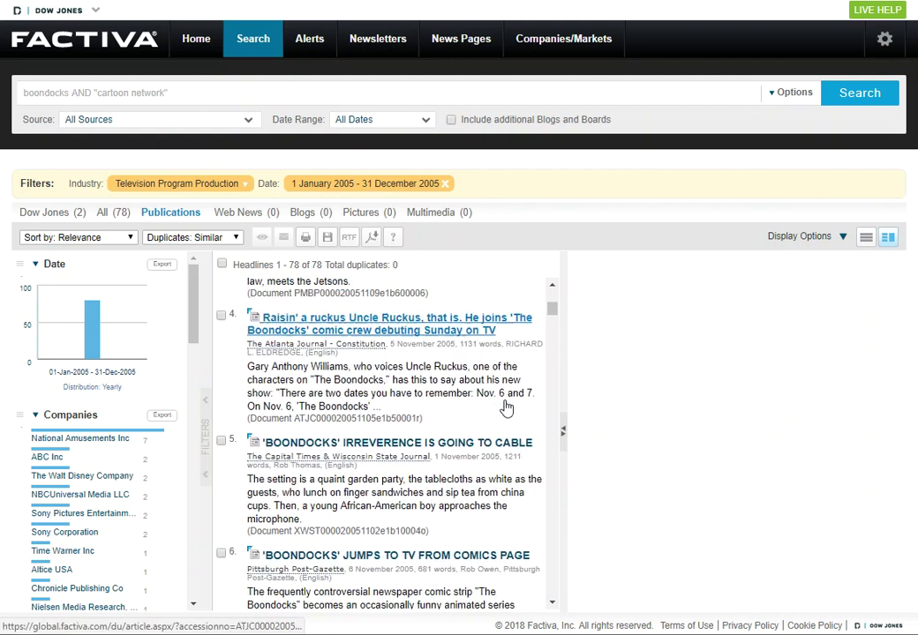
{"action": "scroll", "coordinate": [505, 404], "scroll_direction": "down", "scroll_amount": 2}
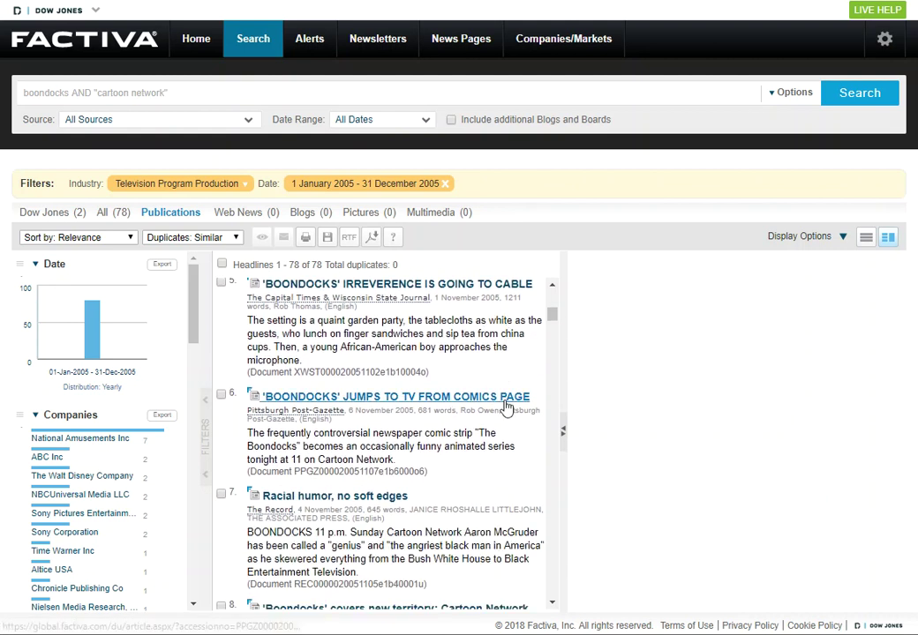
{"action": "scroll", "coordinate": [505, 402], "scroll_direction": "up", "scroll_amount": 8}
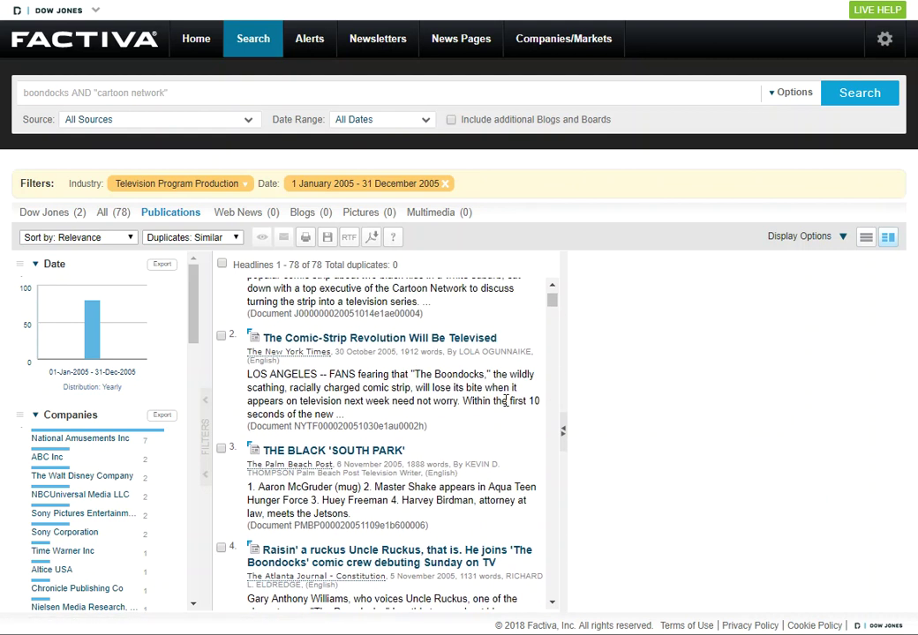
{"action": "left_click", "coordinate": [222, 337]}
{"action": "left_click", "coordinate": [220, 448]}
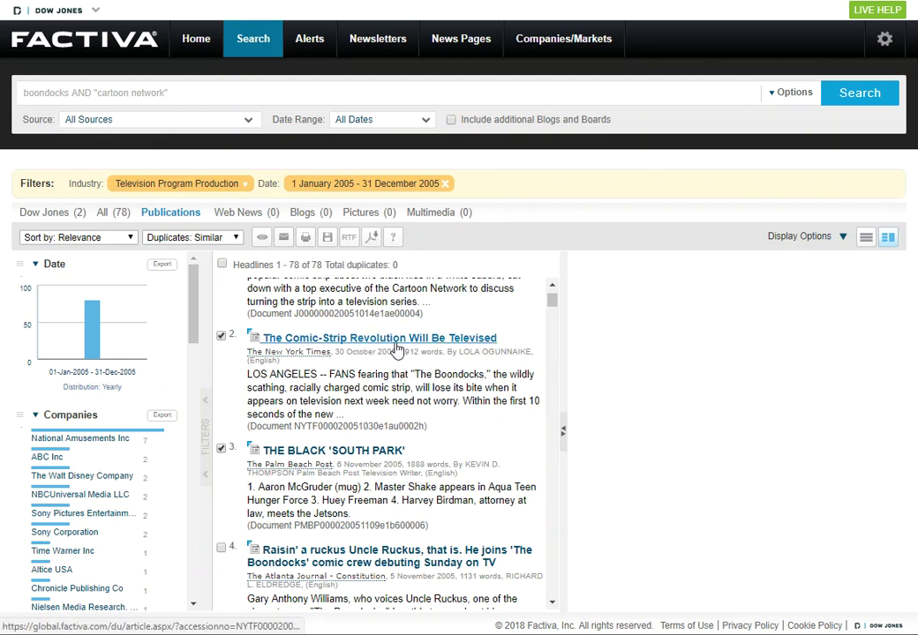
- Open the New York Times article "The Comic-Strip Revolution Will Be Televised" and skim its full text
{"action": "left_click", "coordinate": [360, 345]}
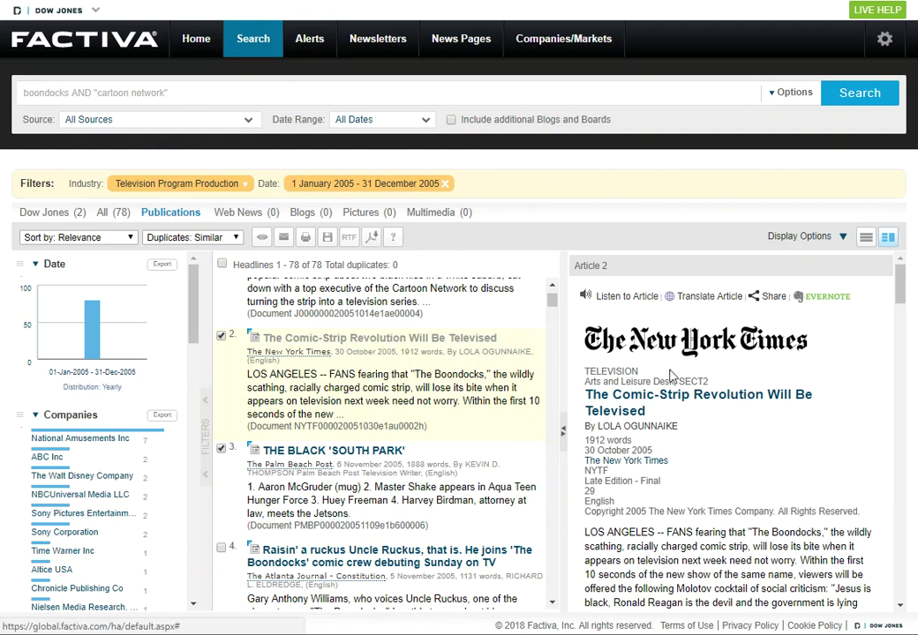
{"action": "scroll", "coordinate": [696, 369], "scroll_direction": "down", "scroll_amount": 1}
{"action": "scroll", "coordinate": [697, 369], "scroll_direction": "down", "scroll_amount": 9}
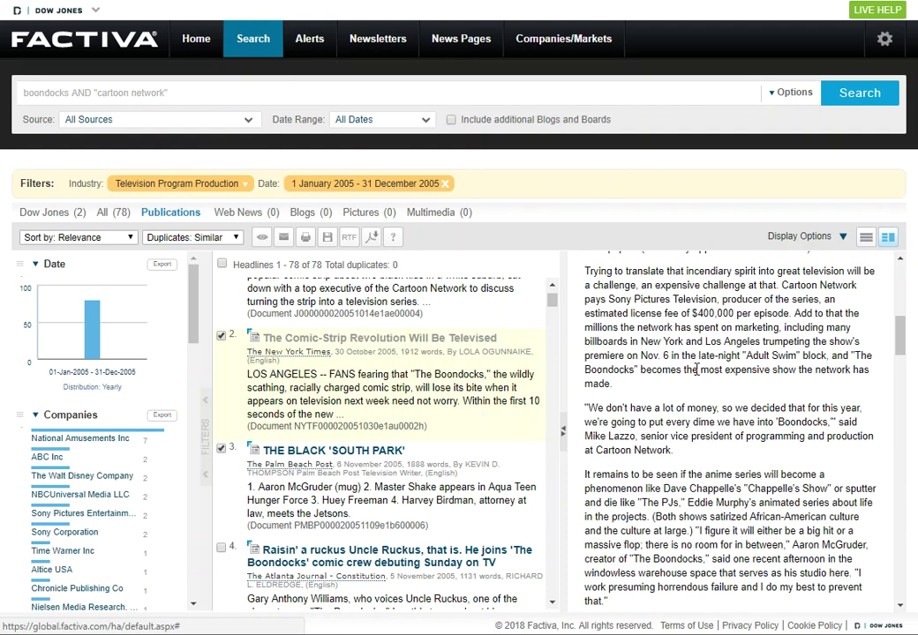
{"action": "scroll", "coordinate": [696, 369], "scroll_direction": "up", "scroll_amount": 10}
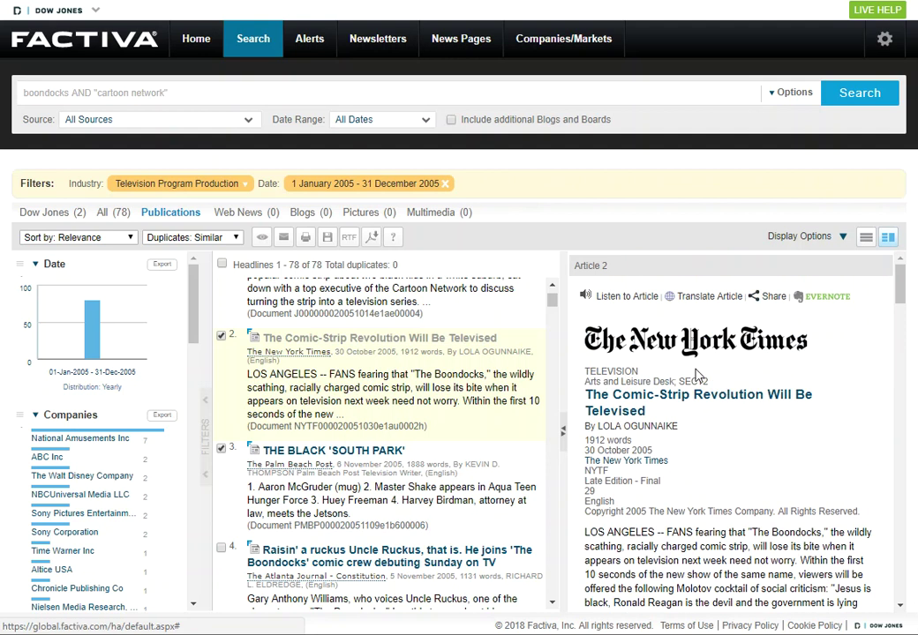
- Extend the search query with AND (blacks or "african americans") and rerun the search
{"action": "left_click", "coordinate": [191, 97]}
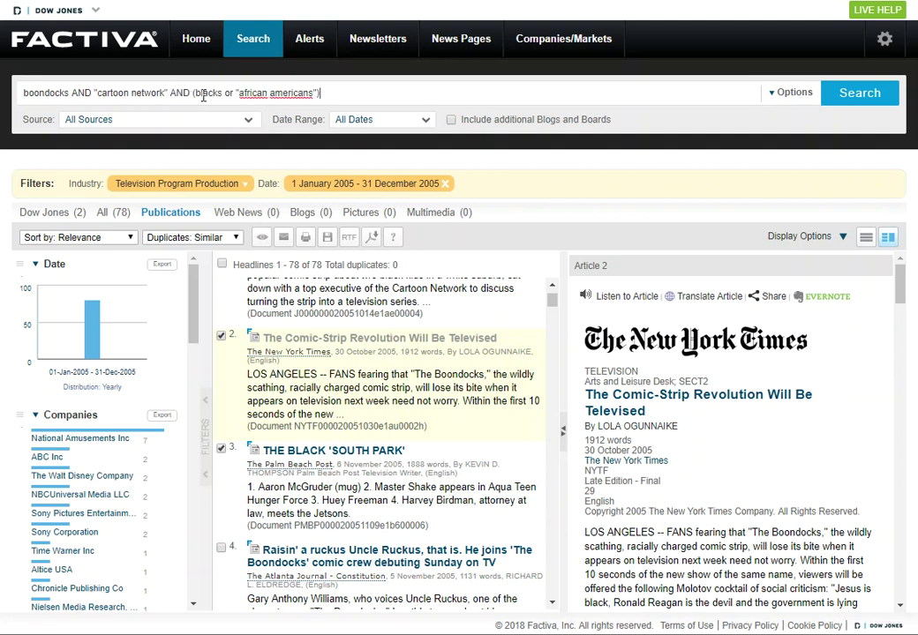
{"action": "left_click_drag", "start_coordinate": [194, 93], "coordinate": [318, 95]}
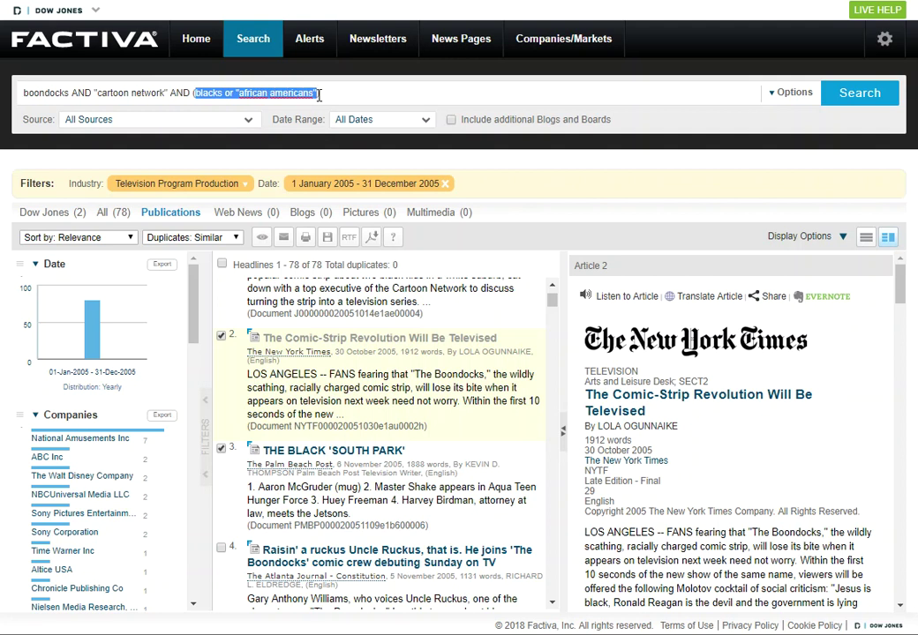
{"action": "left_click", "coordinate": [318, 95]}
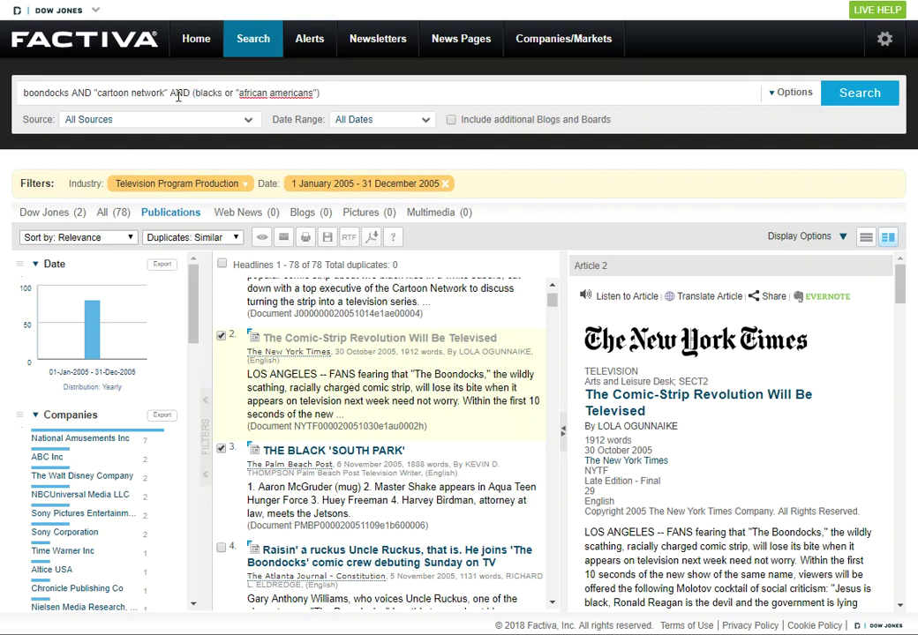
{"action": "left_click_drag", "start_coordinate": [195, 93], "coordinate": [319, 90]}
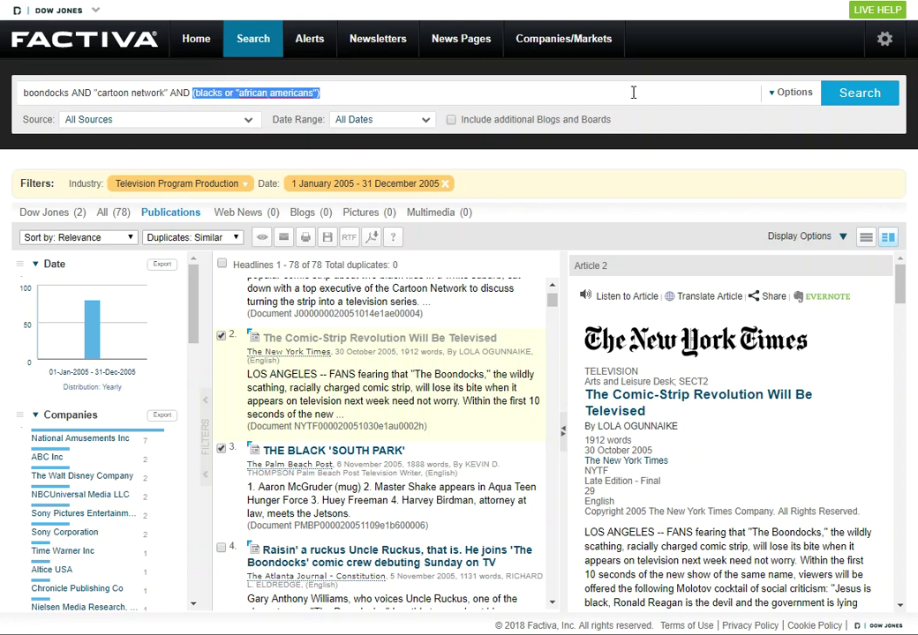
- Remove the 2005 date filter and the Television Program Production industry filter from the results
{"action": "left_click", "coordinate": [446, 183]}
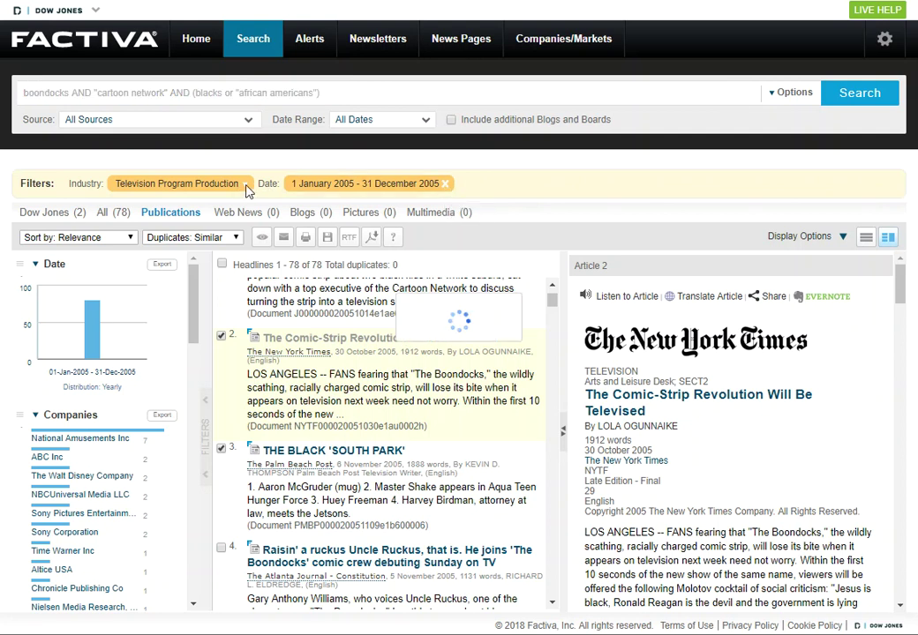
{"action": "left_click", "coordinate": [244, 187]}
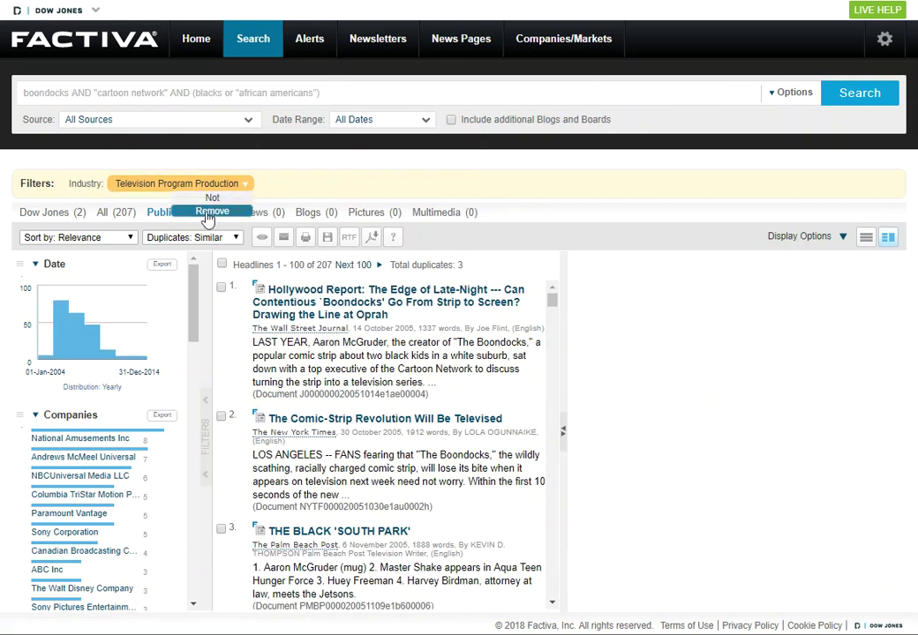
{"action": "left_click", "coordinate": [221, 211]}
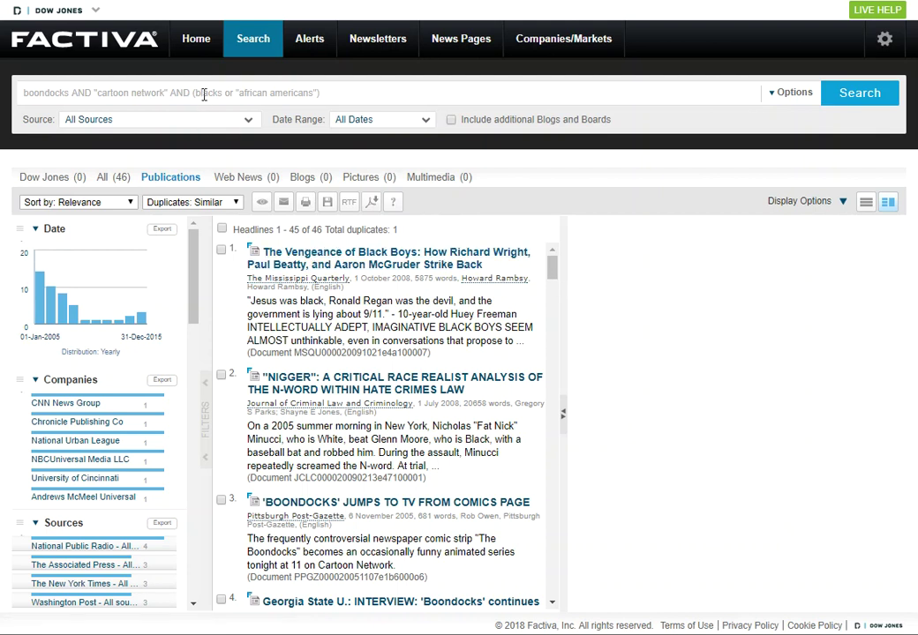
- Review the subject, industry, language and region filters available for the revised search results
{"action": "left_click_drag", "start_coordinate": [195, 262], "coordinate": [188, 417]}
{"action": "mouse_move", "coordinate": [354, 318]}
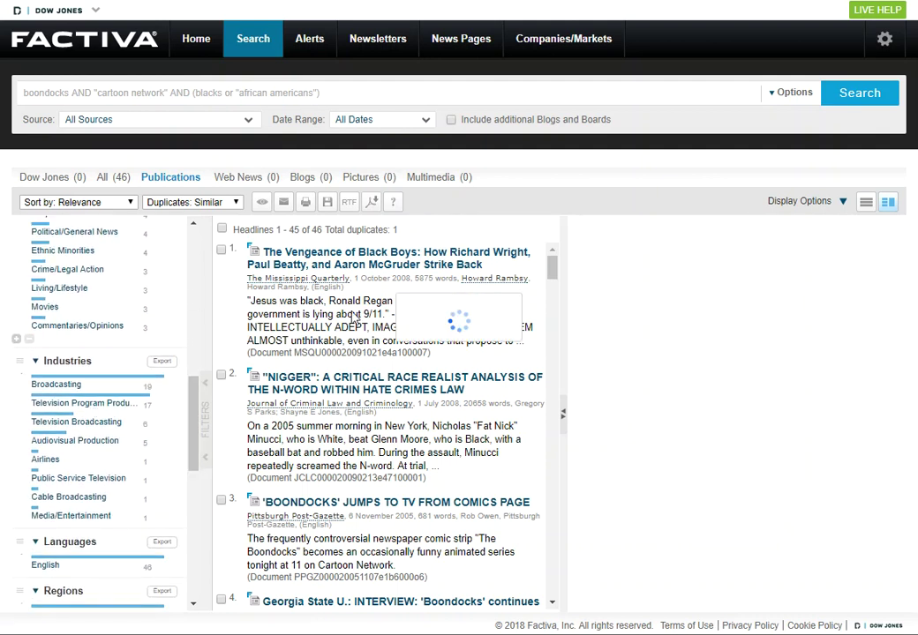